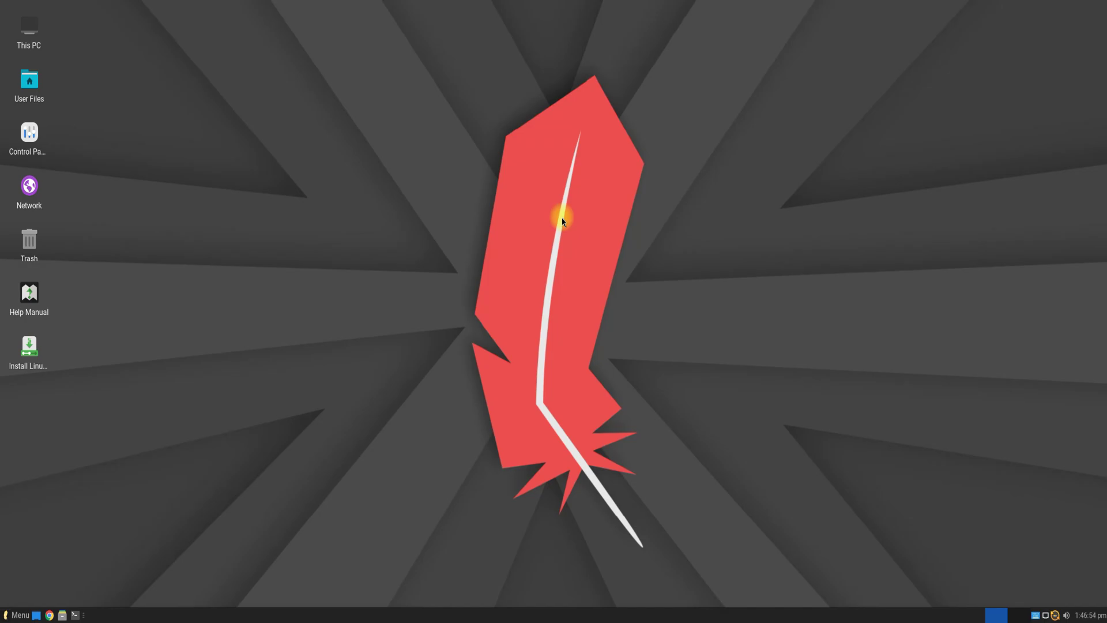
# - Launch the Linux Lite installer, keep English with the US keyboard layout, and skip downloading updates
pyautogui.rightClick(36, 349)
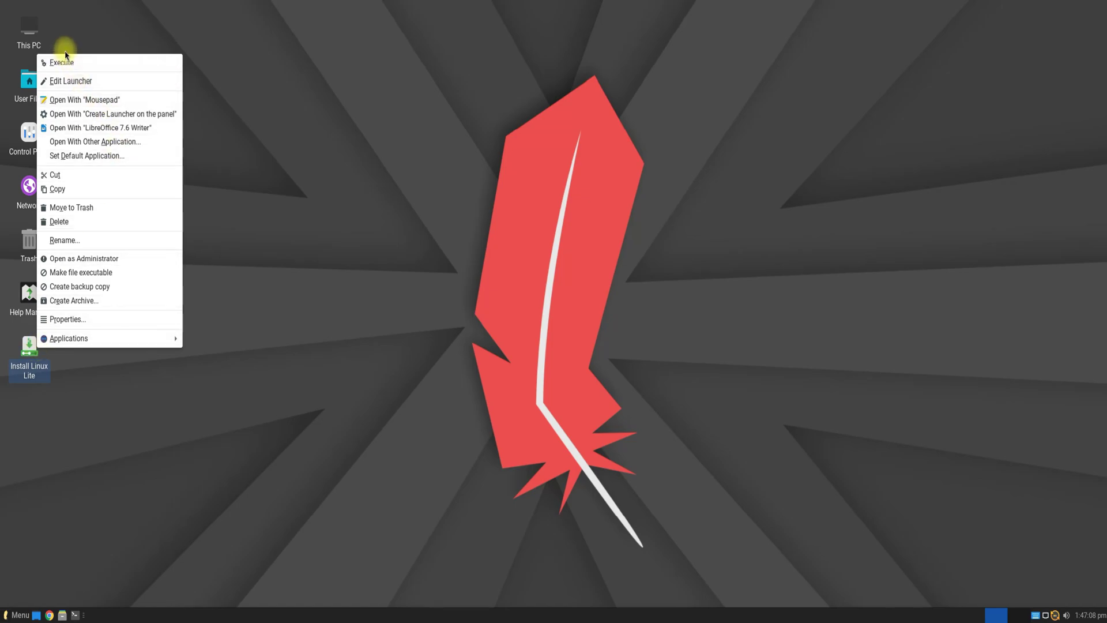
pyautogui.click(64, 57)
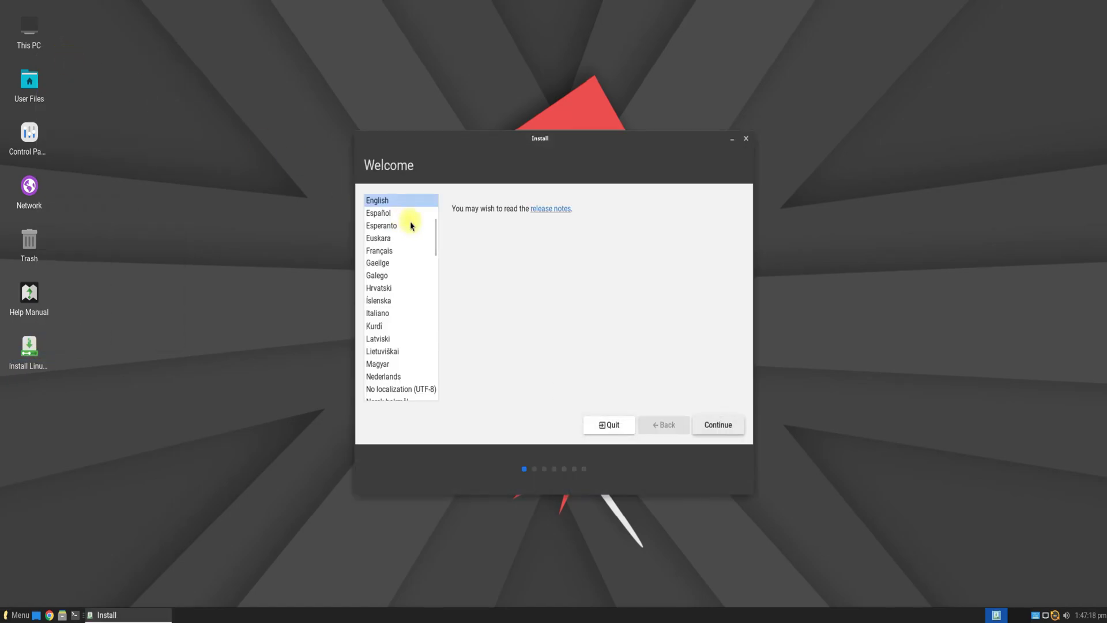
pyautogui.click(717, 423)
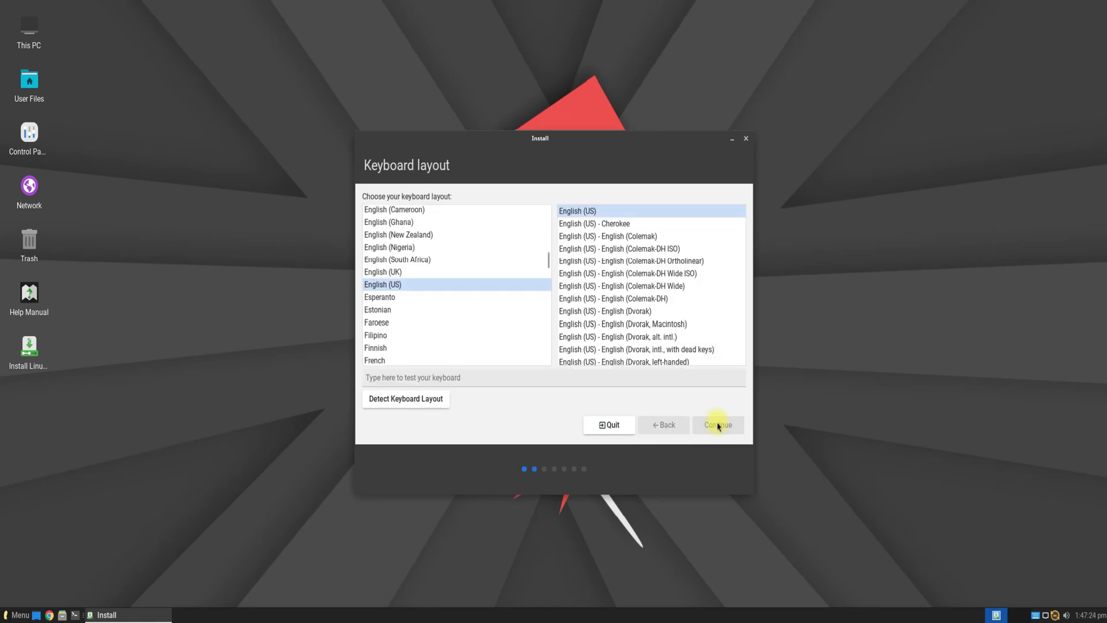
pyautogui.click(718, 424)
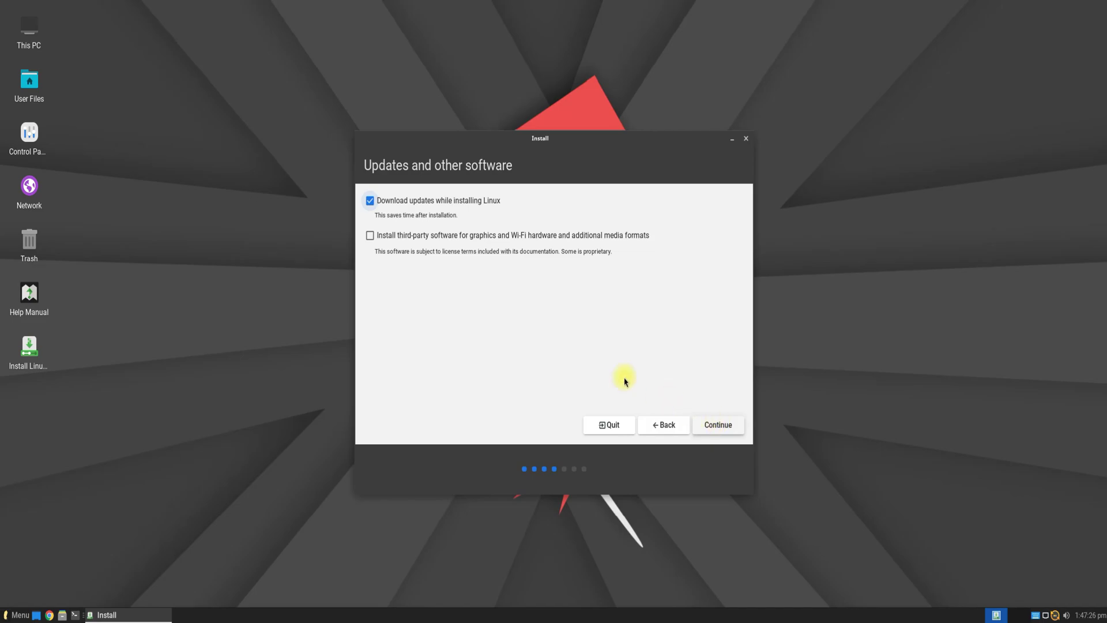
pyautogui.click(420, 202)
pyautogui.click(733, 432)
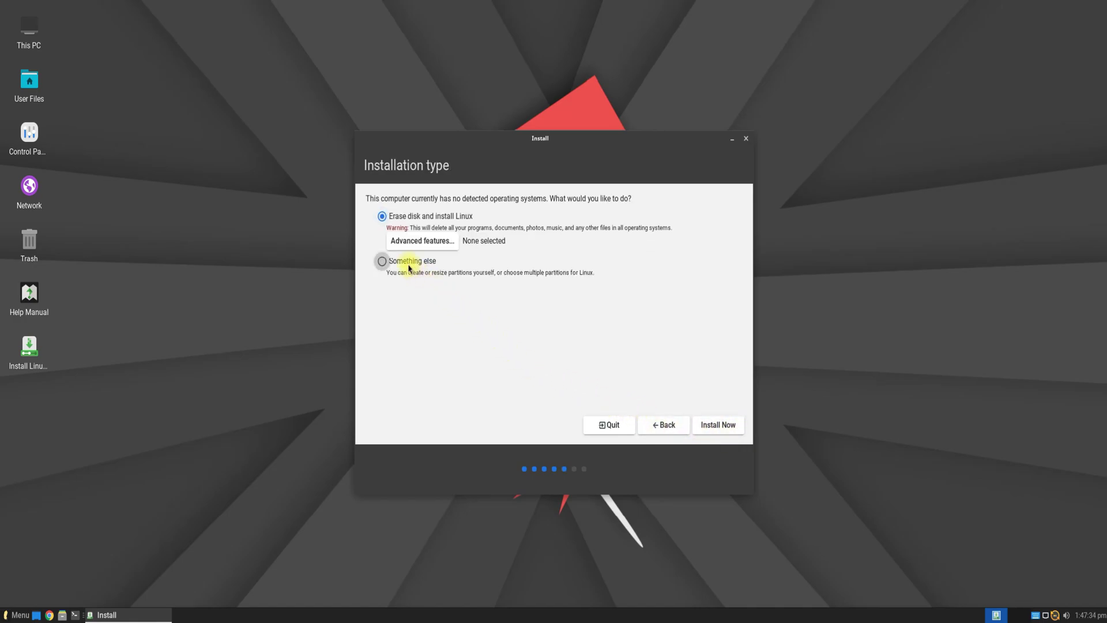
# - Choose manual partitioning ('Something else') and give /dev/sda a new empty partition table
pyautogui.click(409, 267)
pyautogui.click(709, 424)
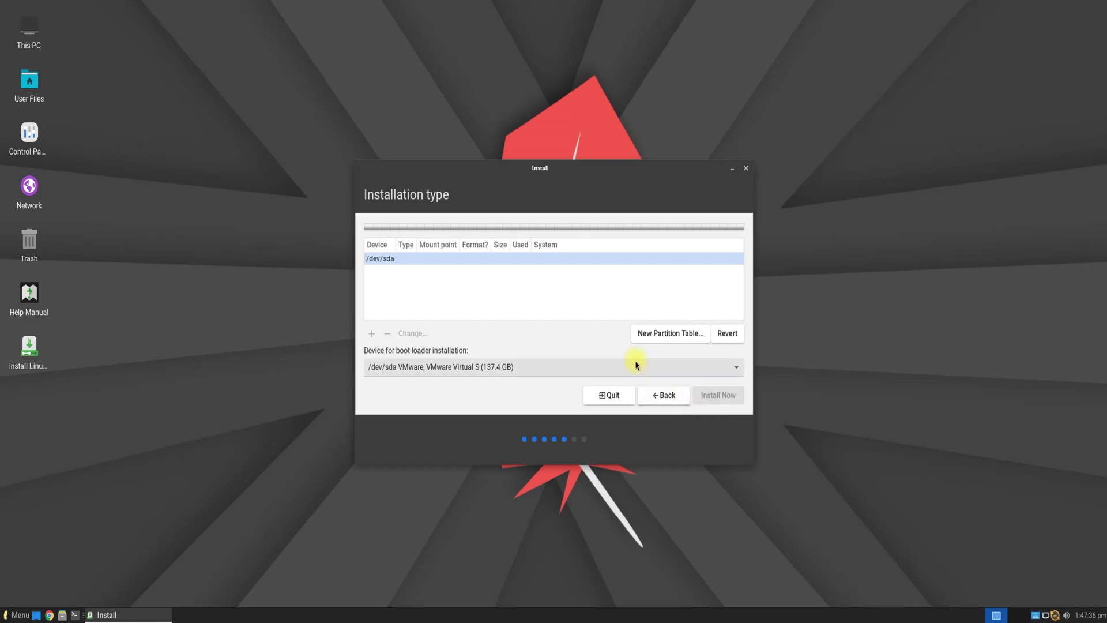
pyautogui.click(646, 333)
pyautogui.click(704, 354)
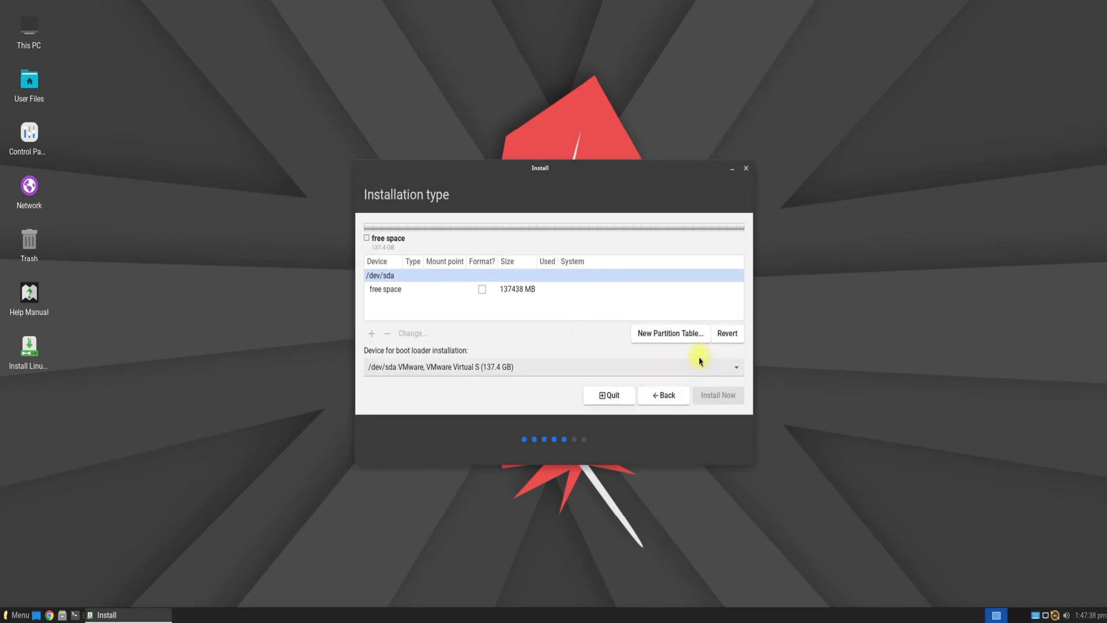
# - Create a 1024 MB EFI System Partition in the free space
pyautogui.click(449, 289)
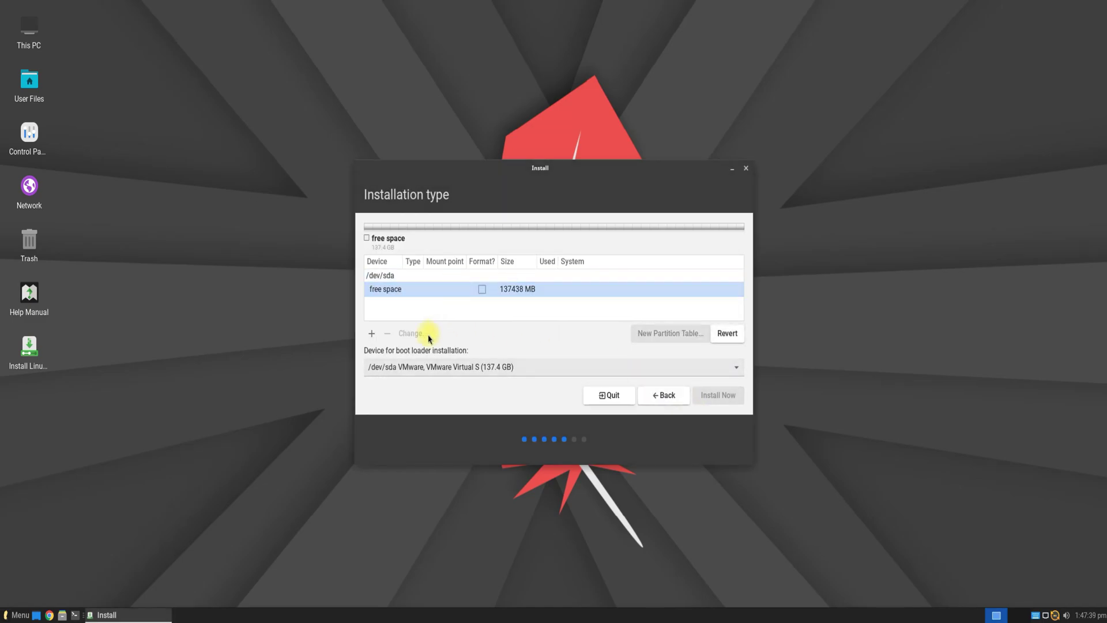
pyautogui.click(373, 333)
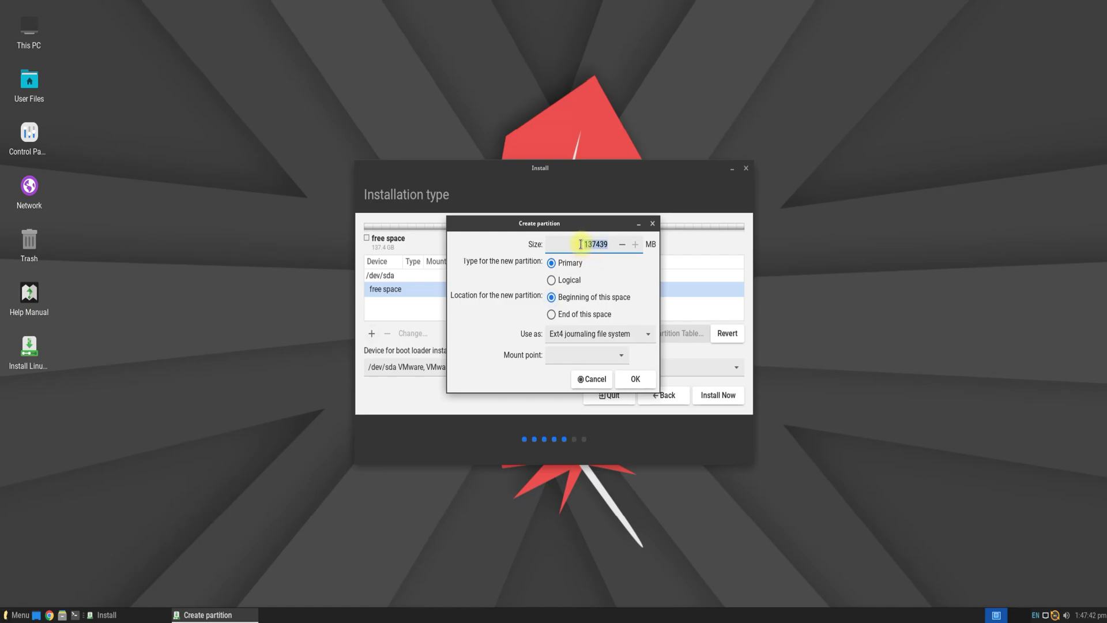
pyautogui.write('1024')
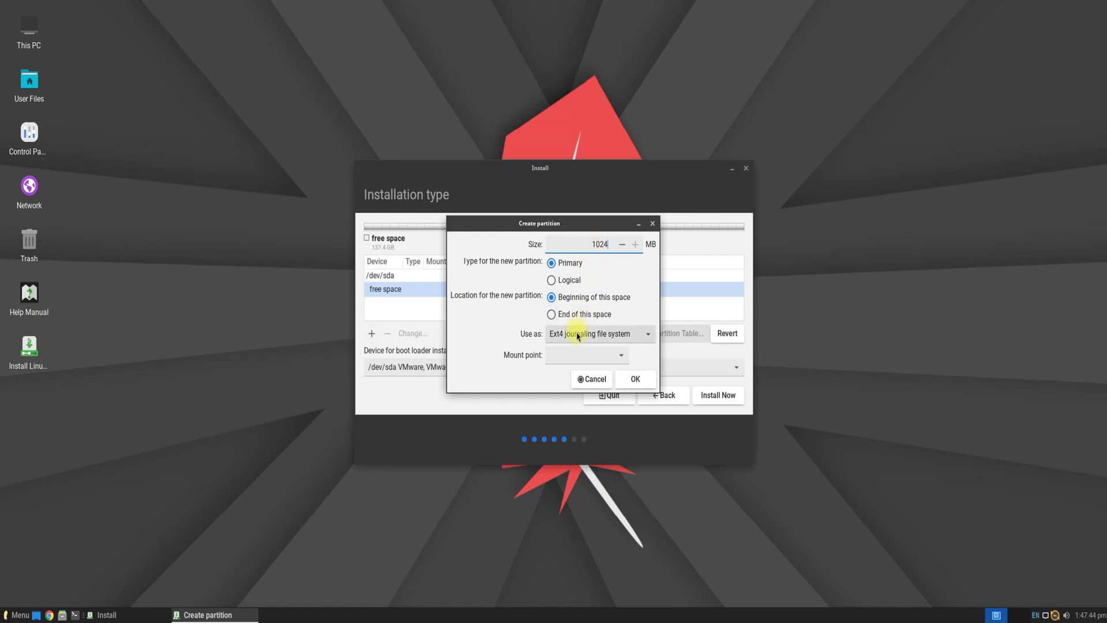
pyautogui.click(577, 334)
pyautogui.click(597, 491)
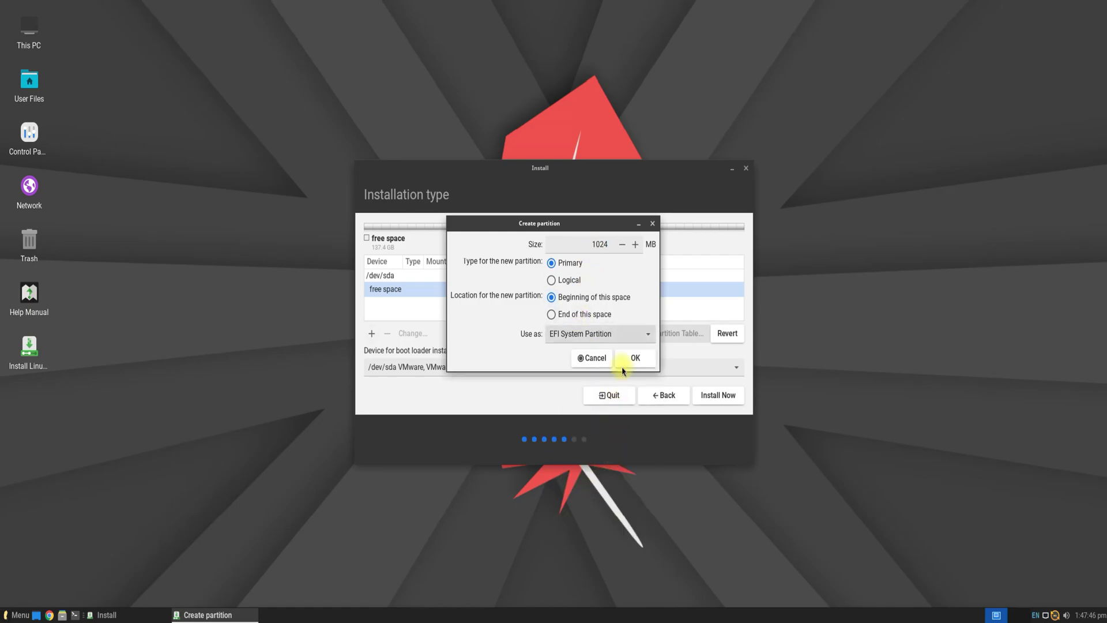
pyautogui.click(635, 357)
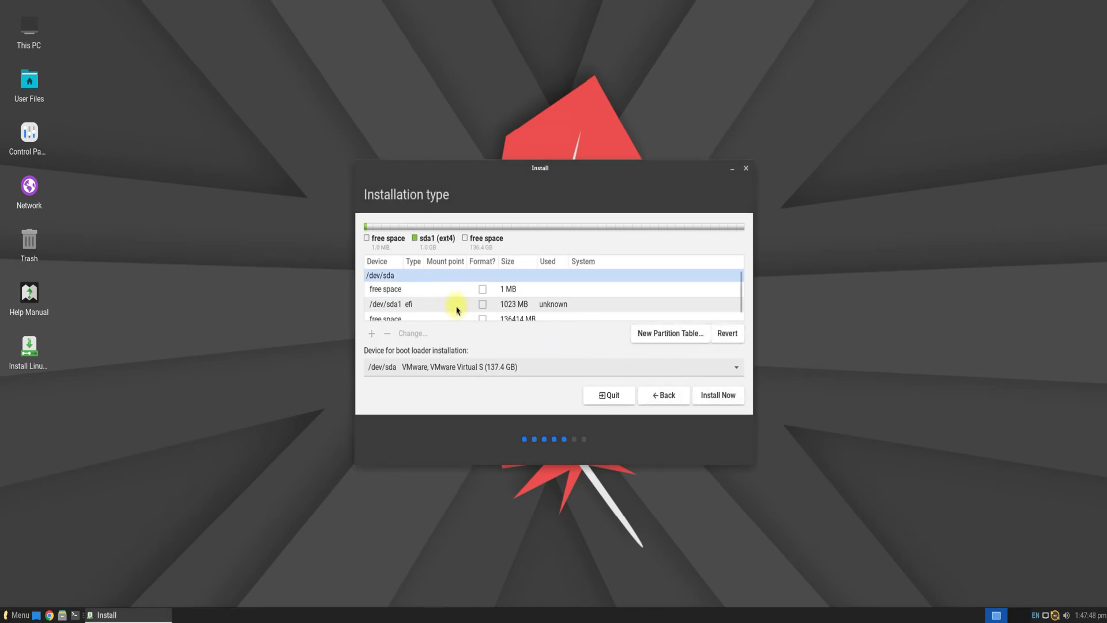
# - Create a 36000 MB partition mounted at /home in the free space
pyautogui.scroll(-1, 456, 309)
pyautogui.click(513, 314)
pyautogui.click(371, 333)
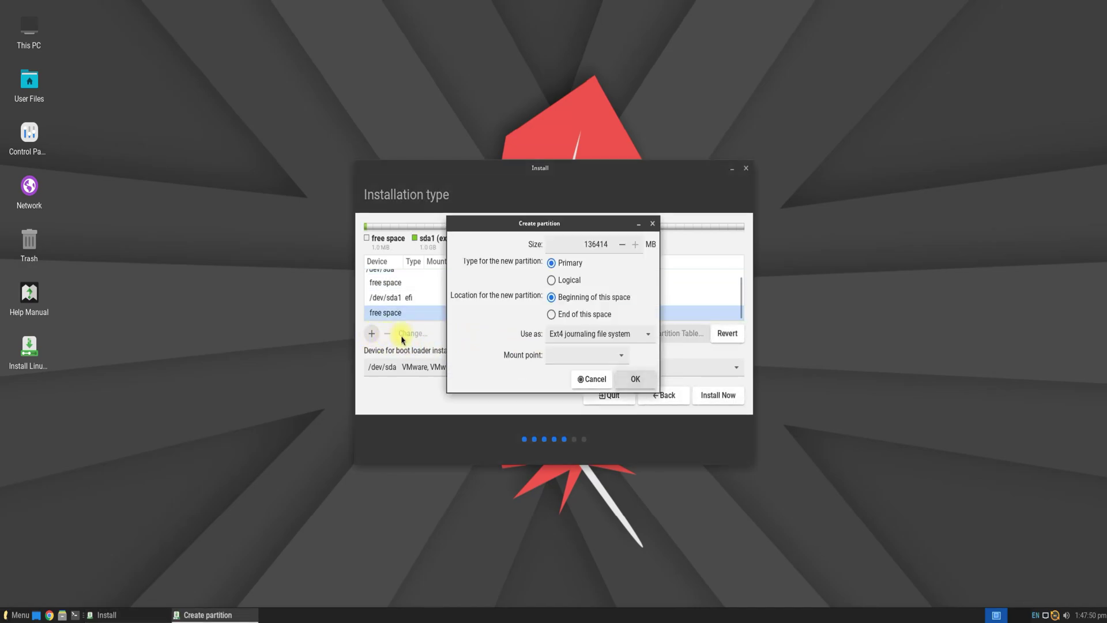
pyautogui.click(622, 355)
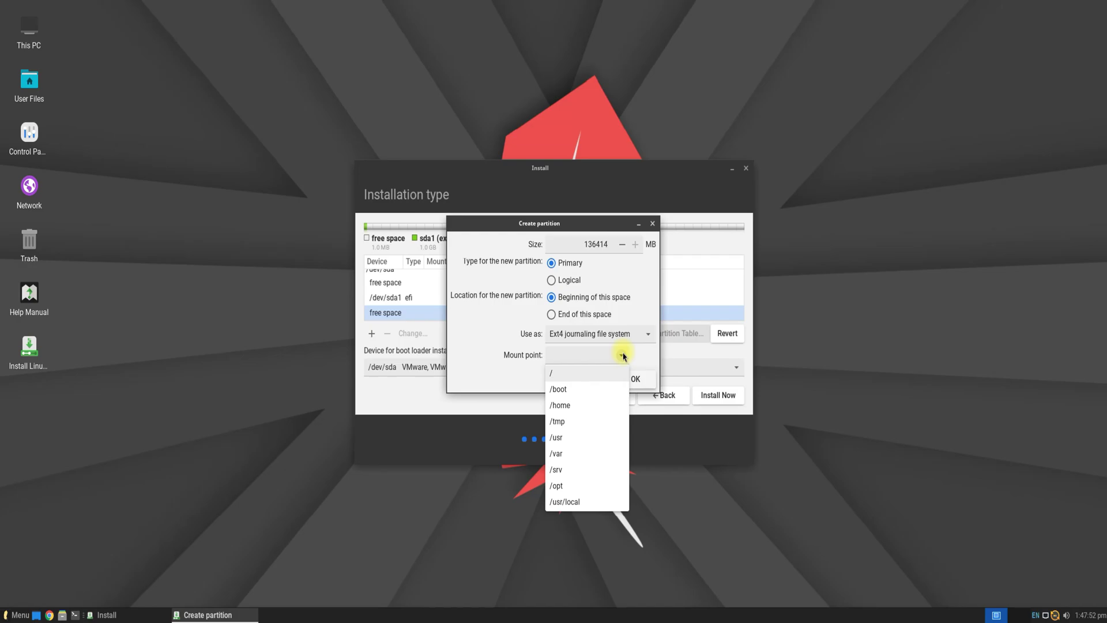
pyautogui.click(574, 406)
pyautogui.moveTo(584, 243); pyautogui.dragTo(607, 244)
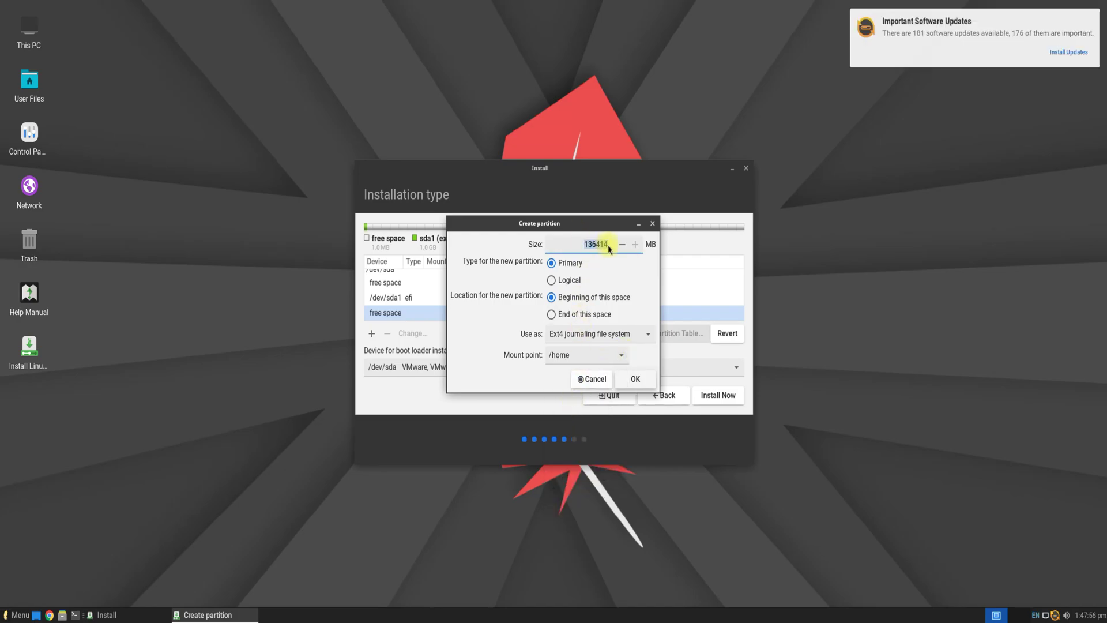
pyautogui.write('36000')
pyautogui.click(633, 378)
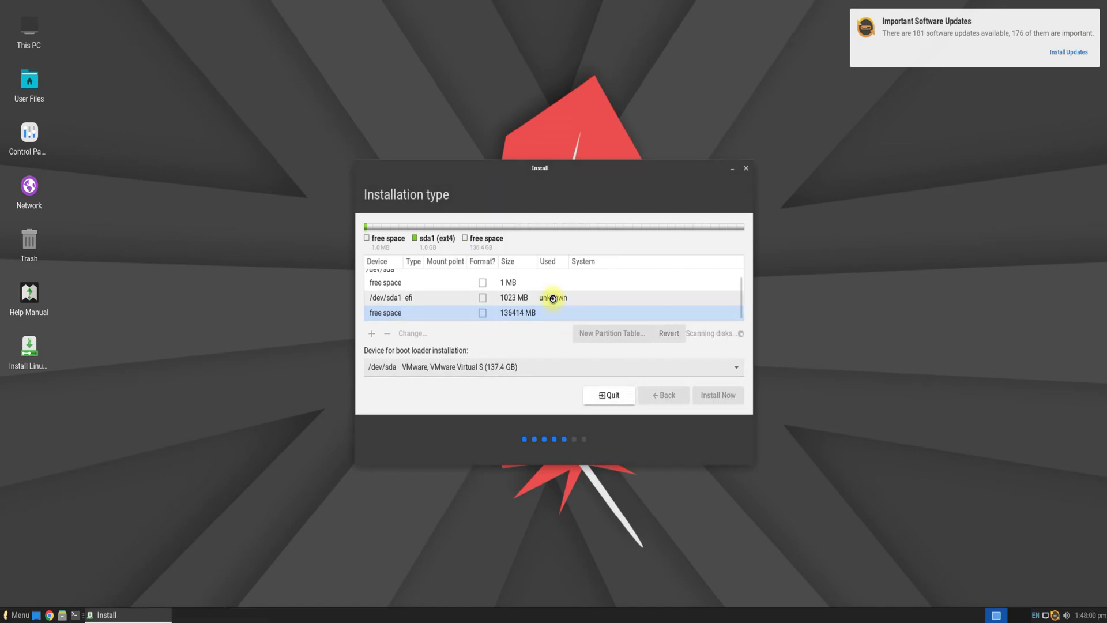
# - Add an 8192 MB swap area partition from the remaining free space
pyautogui.click(420, 316)
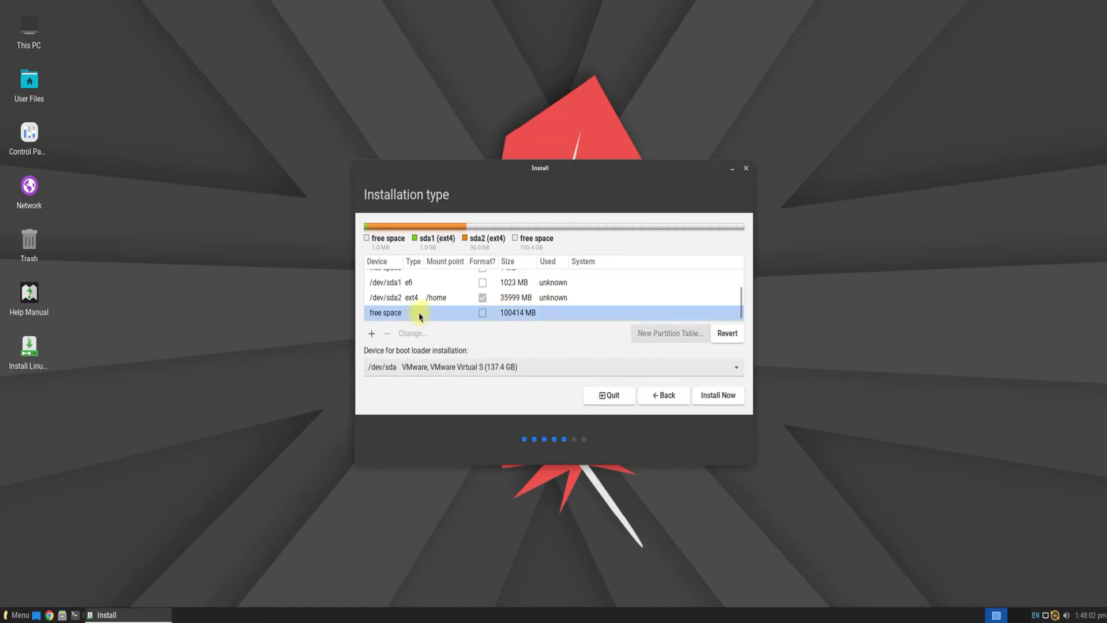
pyautogui.click(371, 334)
pyautogui.click(578, 339)
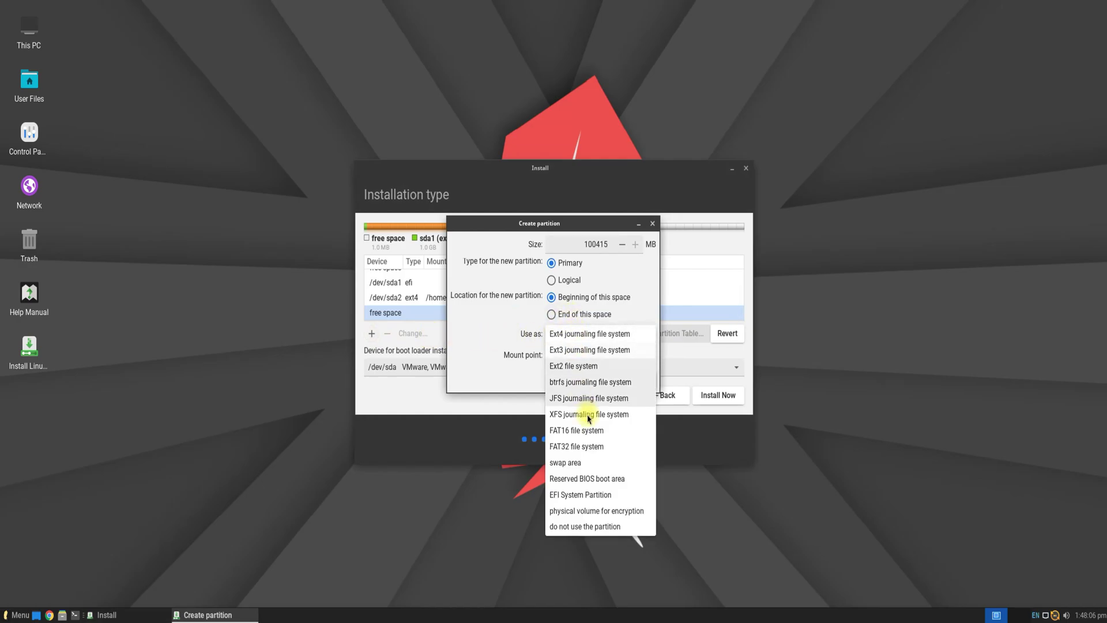
pyautogui.click(588, 462)
pyautogui.moveTo(577, 245); pyautogui.dragTo(626, 259)
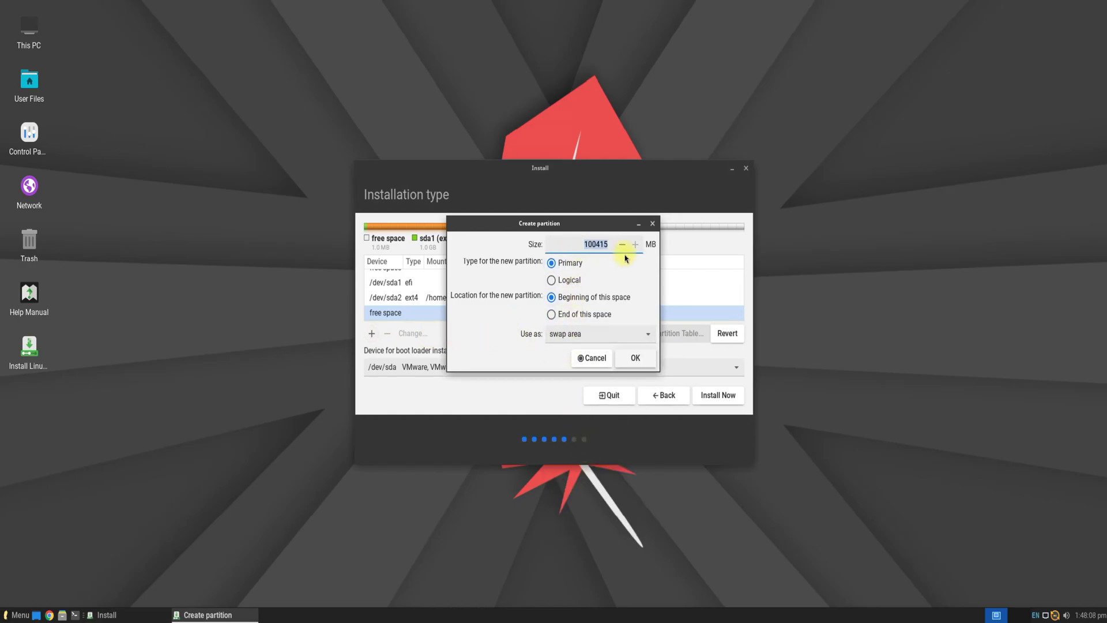
pyautogui.write('8192')
pyautogui.click(634, 357)
# - Create the root (/) partition from the remaining 92222 MB of free space
pyautogui.scroll(2, 573, 307)
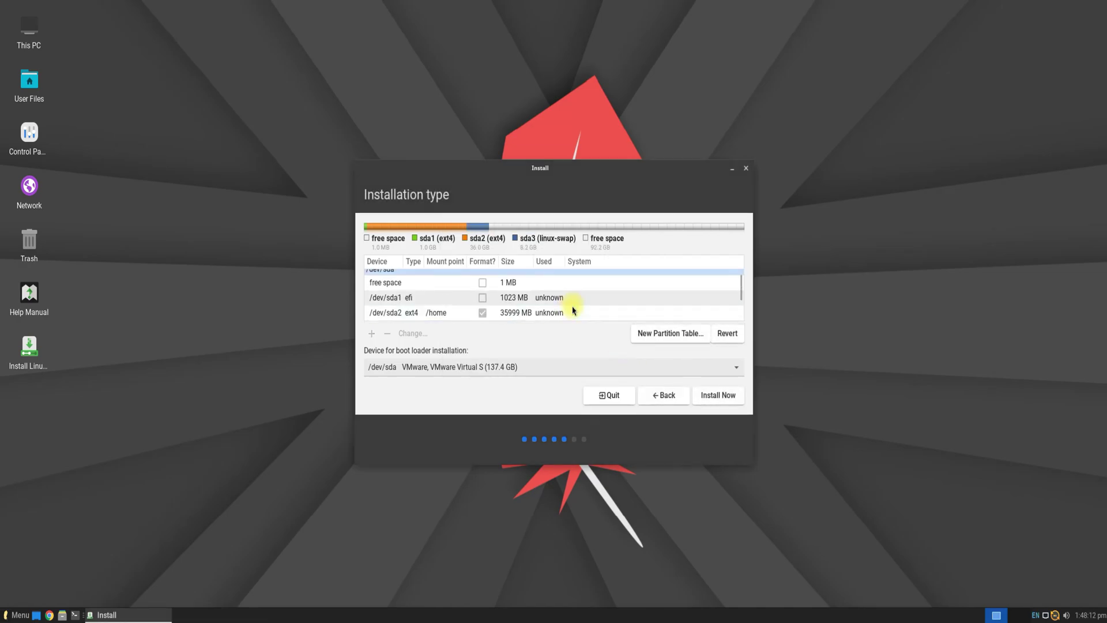
pyautogui.scroll(-3, 573, 310)
pyautogui.click(518, 313)
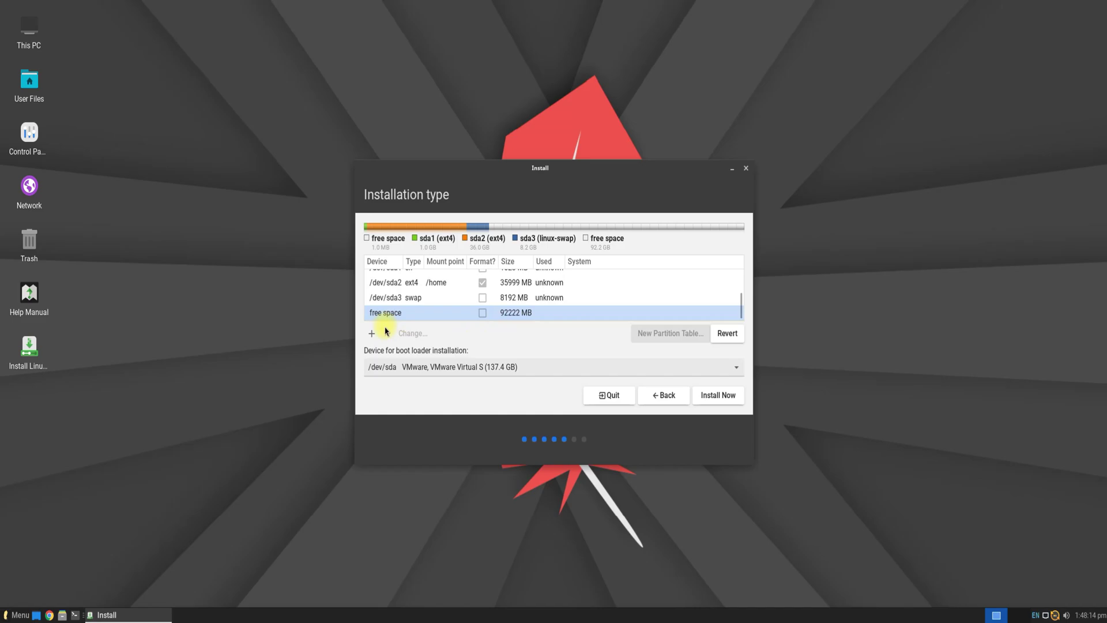
pyautogui.click(372, 333)
pyautogui.click(621, 356)
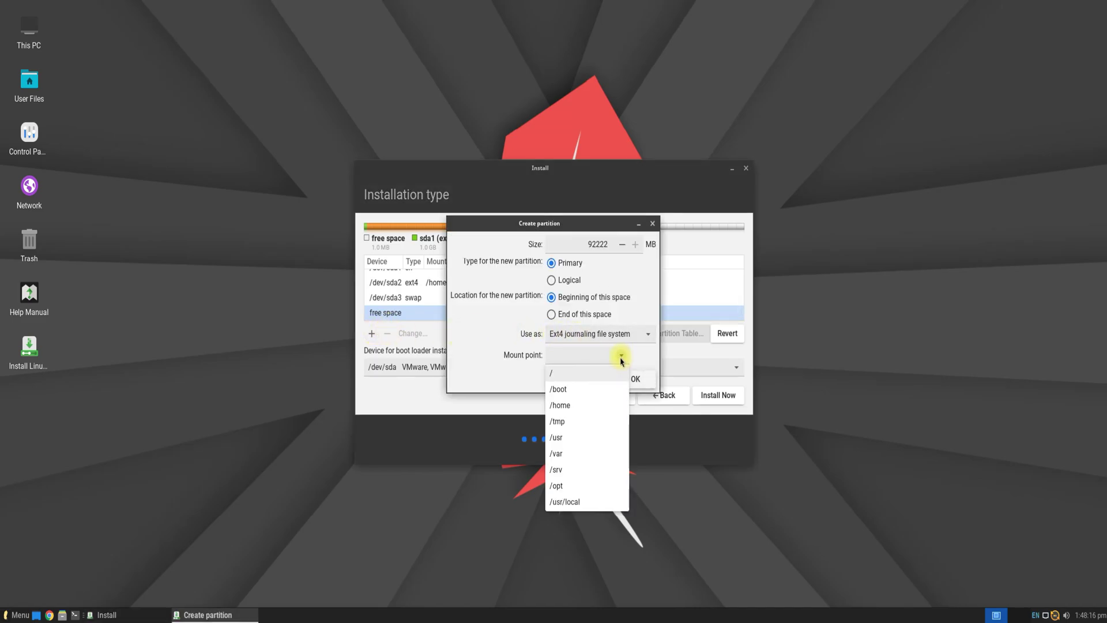
pyautogui.click(597, 375)
pyautogui.click(631, 378)
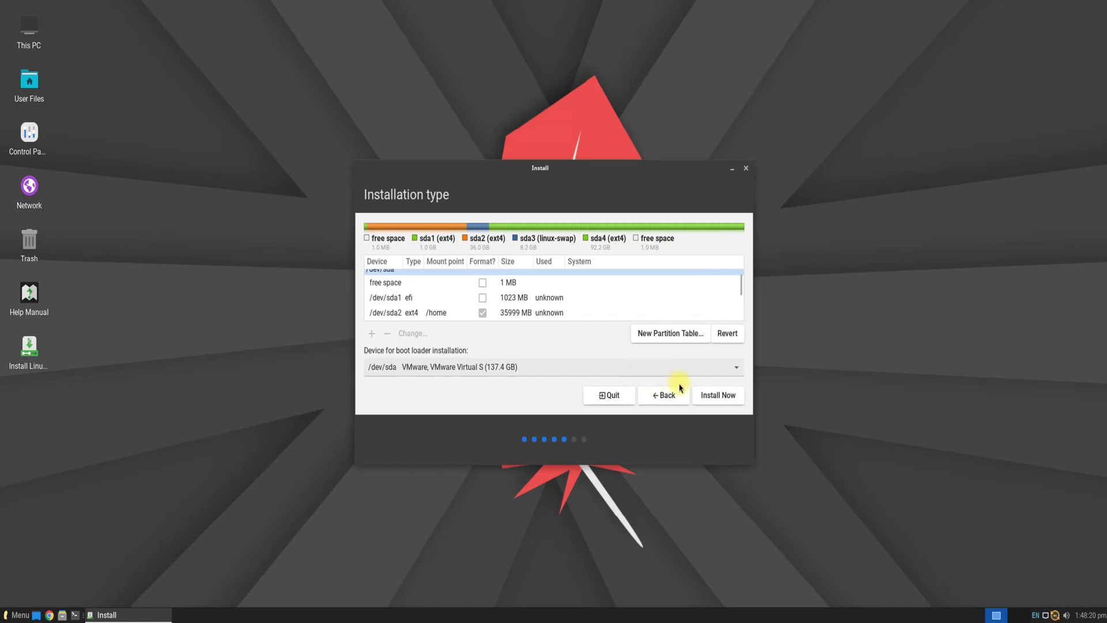
# - Write the partition changes to disk and set the location to Edmonton
pyautogui.click(708, 397)
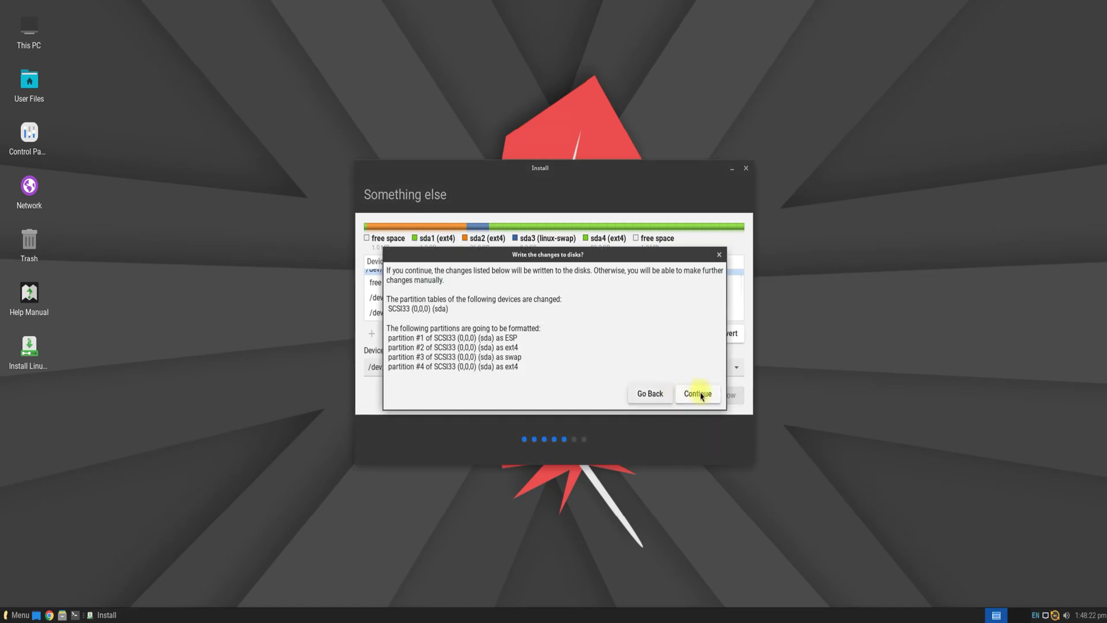
pyautogui.click(700, 391)
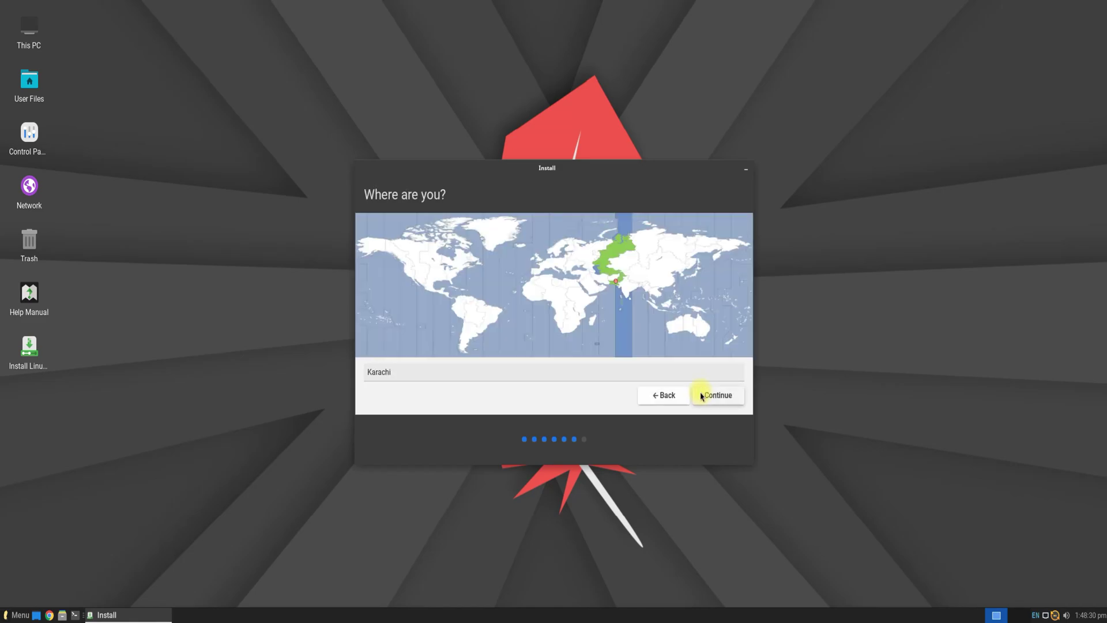
pyautogui.click(414, 245)
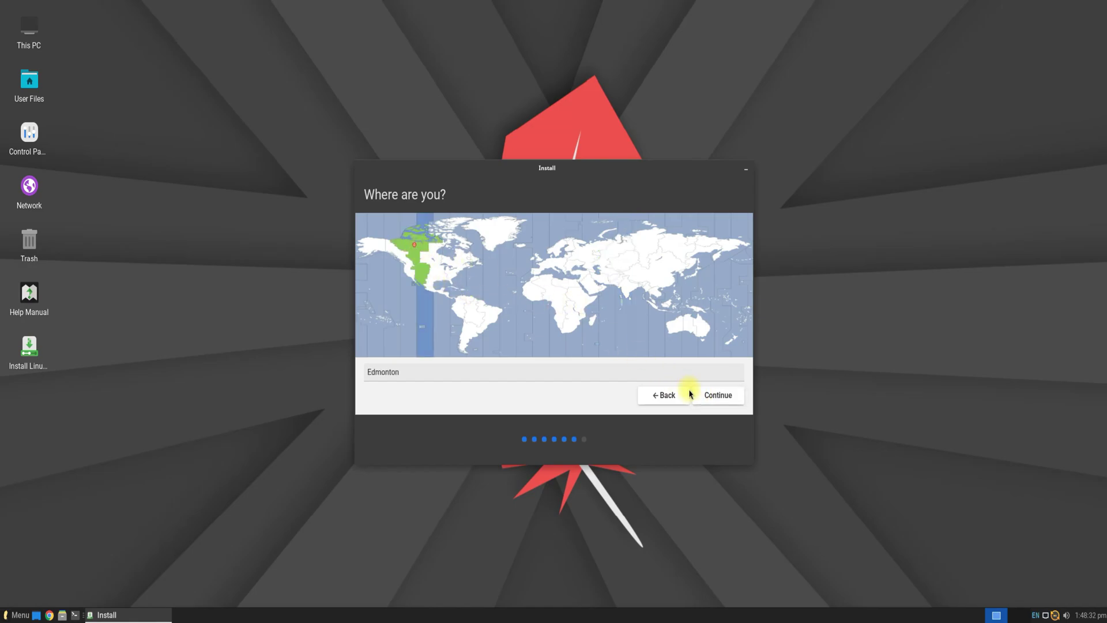
pyautogui.click(707, 394)
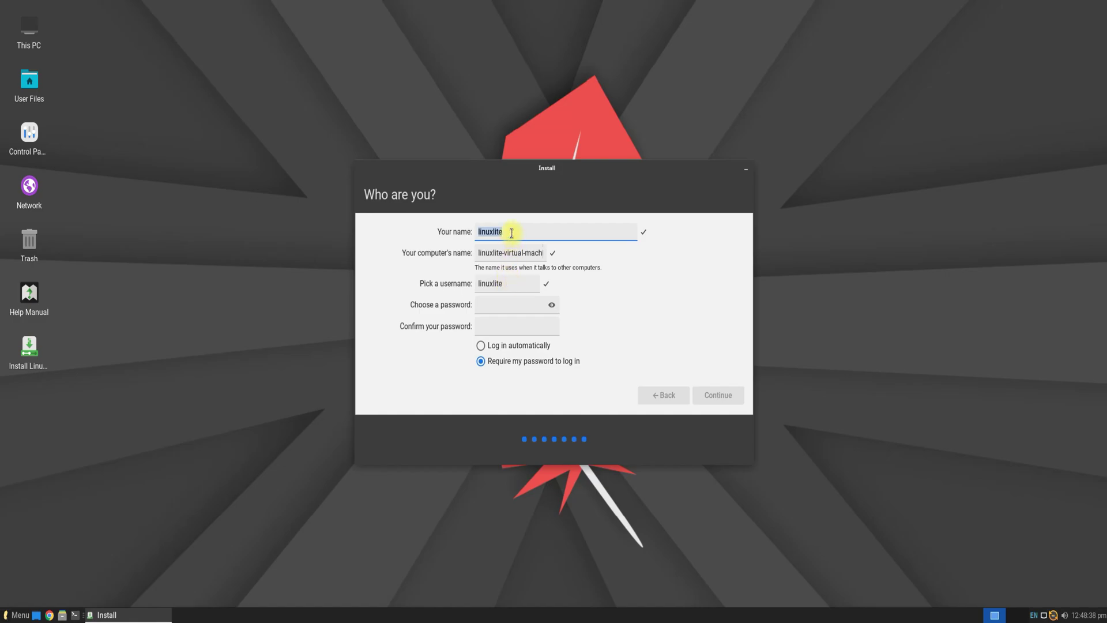
# - Name the computer linux-lite and replace the default username with the chosen one
pyautogui.press('Tab')
pyautogui.press('BackSpace')
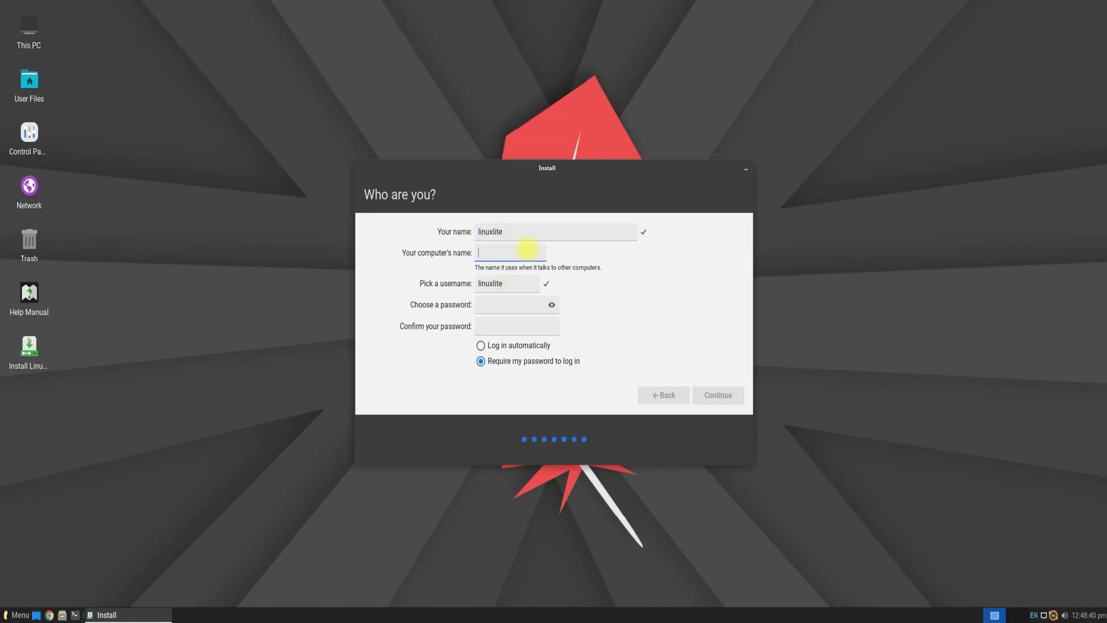
pyautogui.write('linux-lite4')
pyautogui.press('BackSpace')
pyautogui.doubleClick(528, 232)
pyautogui.write('techsolutionz')
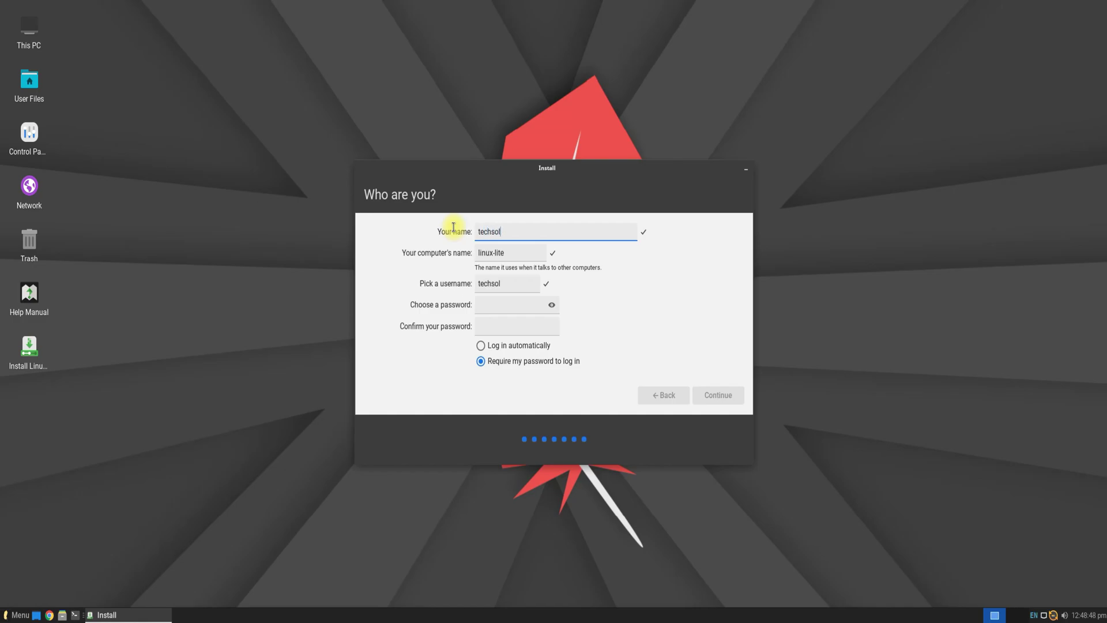
# - Enter and confirm the account password, then submit the account details
pyautogui.press('Tab')
pyautogui.press('Tab')
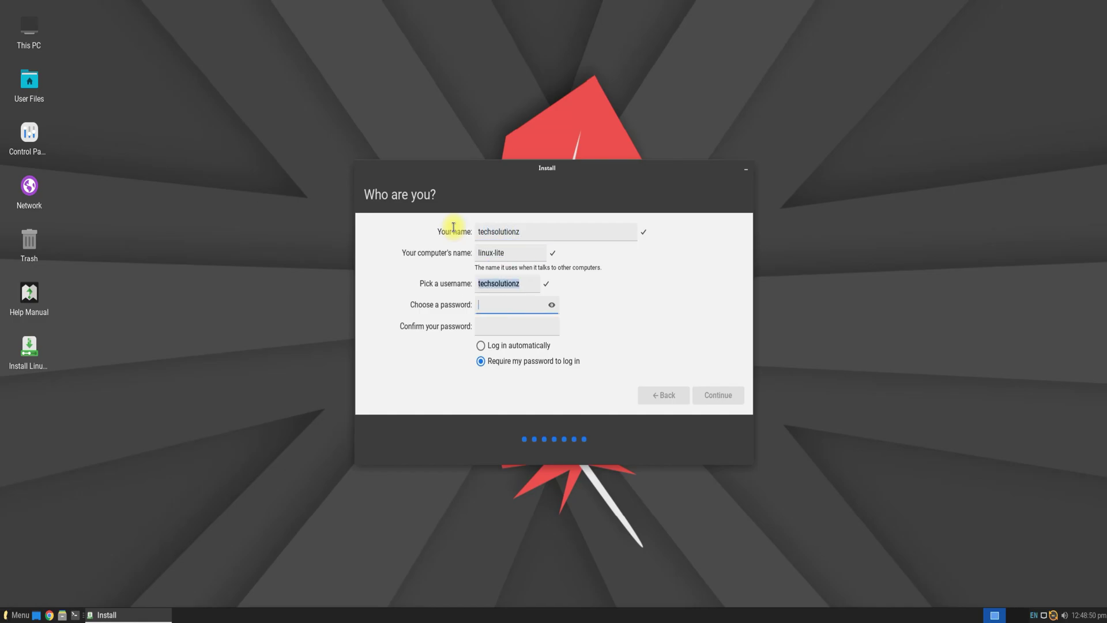
pyautogui.write('******')
pyautogui.press('Tab')
pyautogui.write('******')
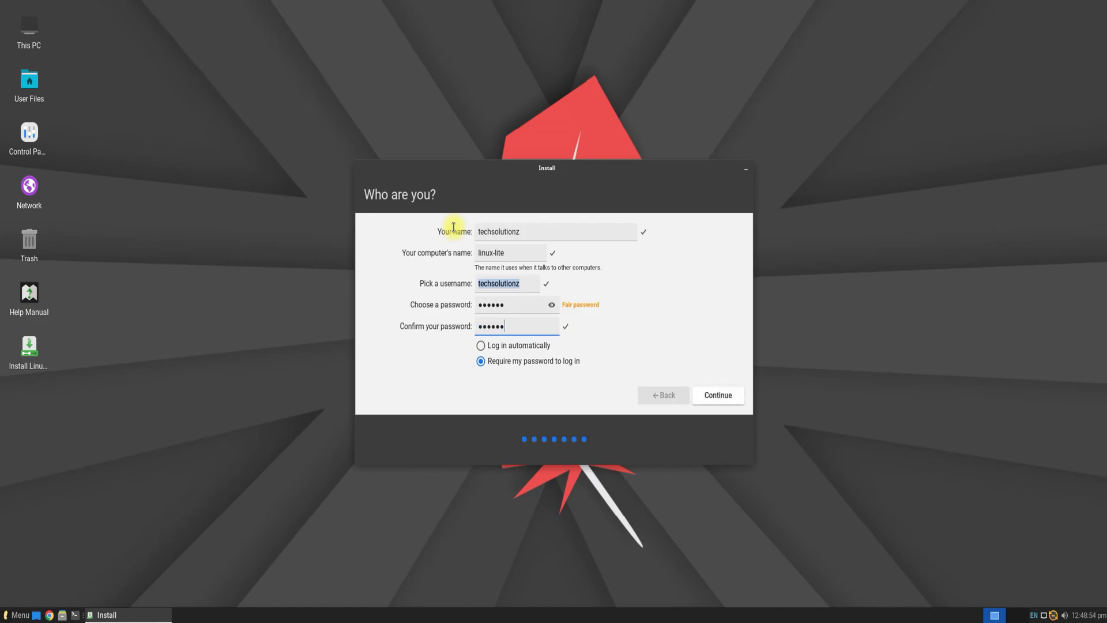
pyautogui.click(717, 396)
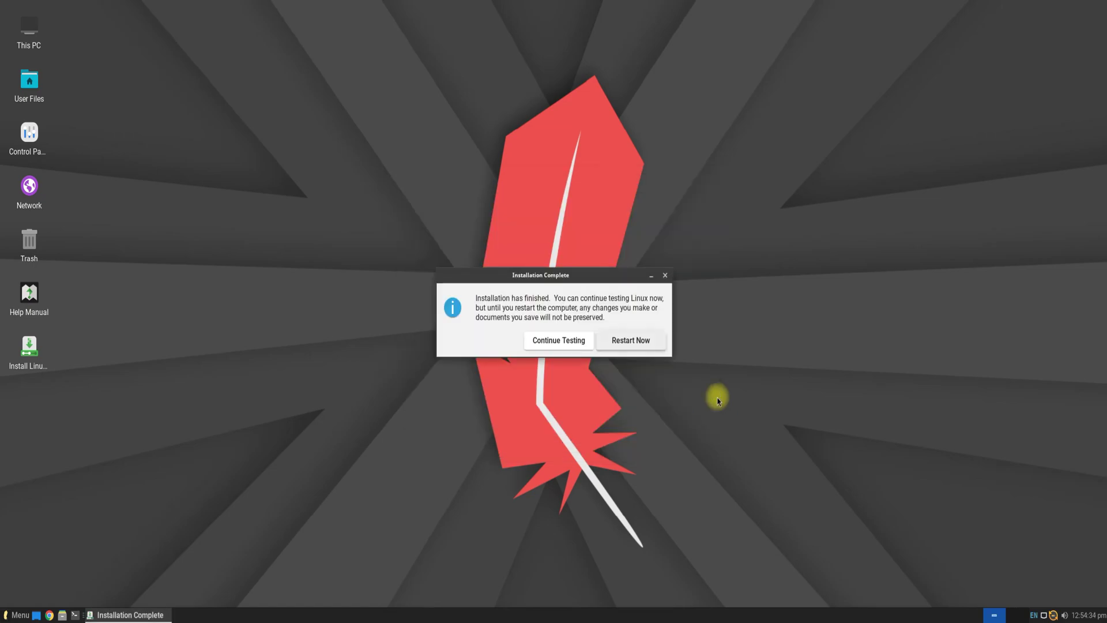
# - Choose Restart Now in the Installation Complete dialog
pyautogui.click(638, 346)
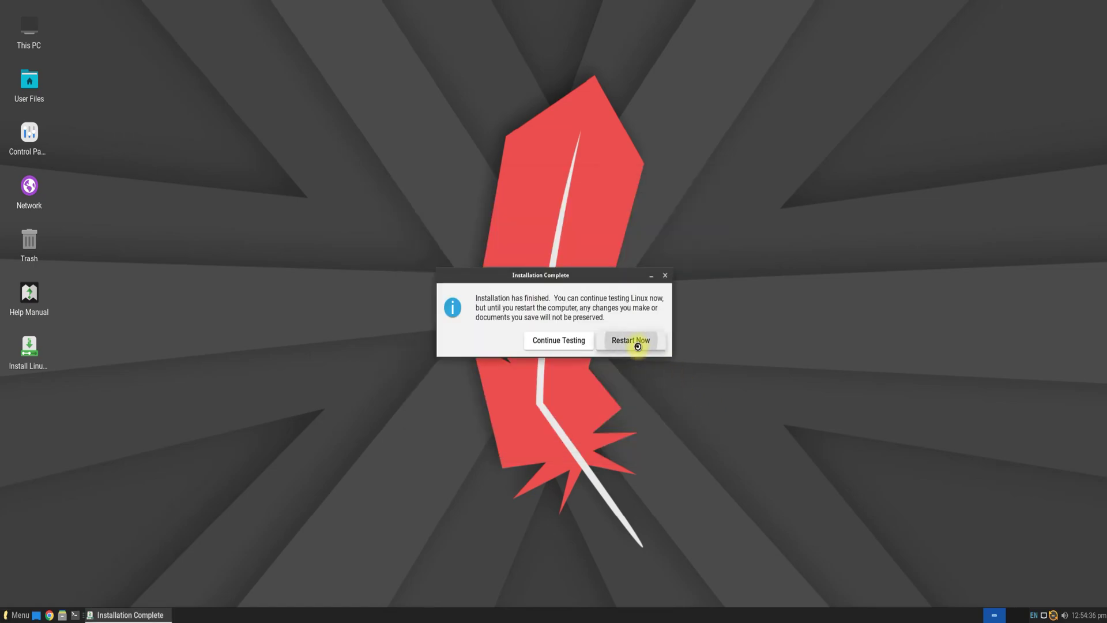